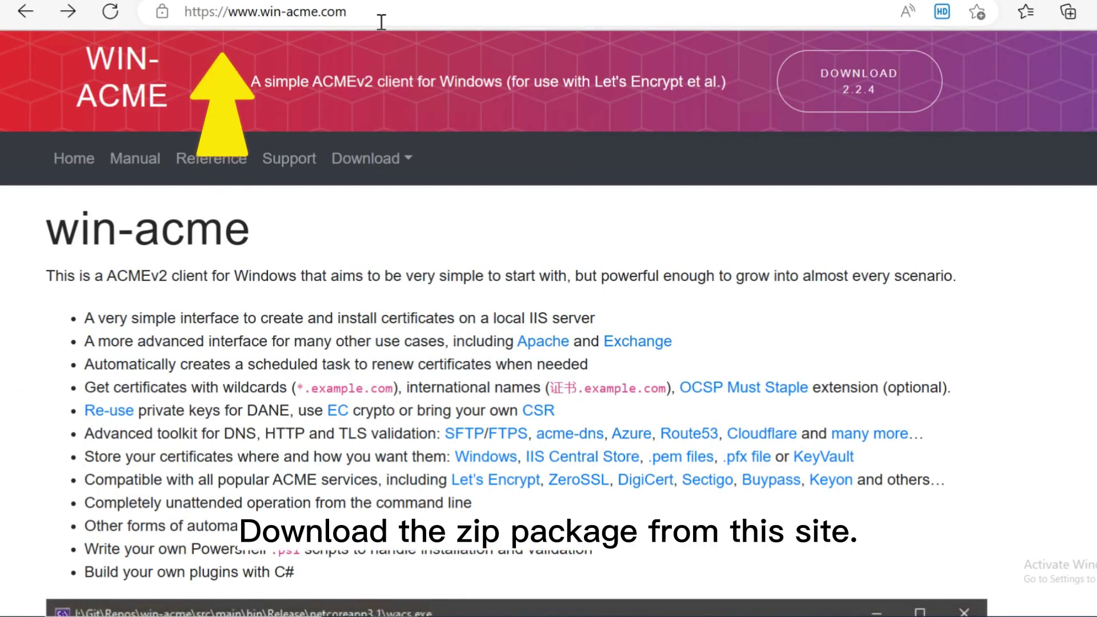
Step: Download the win-acme zip and extract it to C:\win-acme.v2.2.4.1500.x64.pluggable with Bandizip
left_click(900, 80)
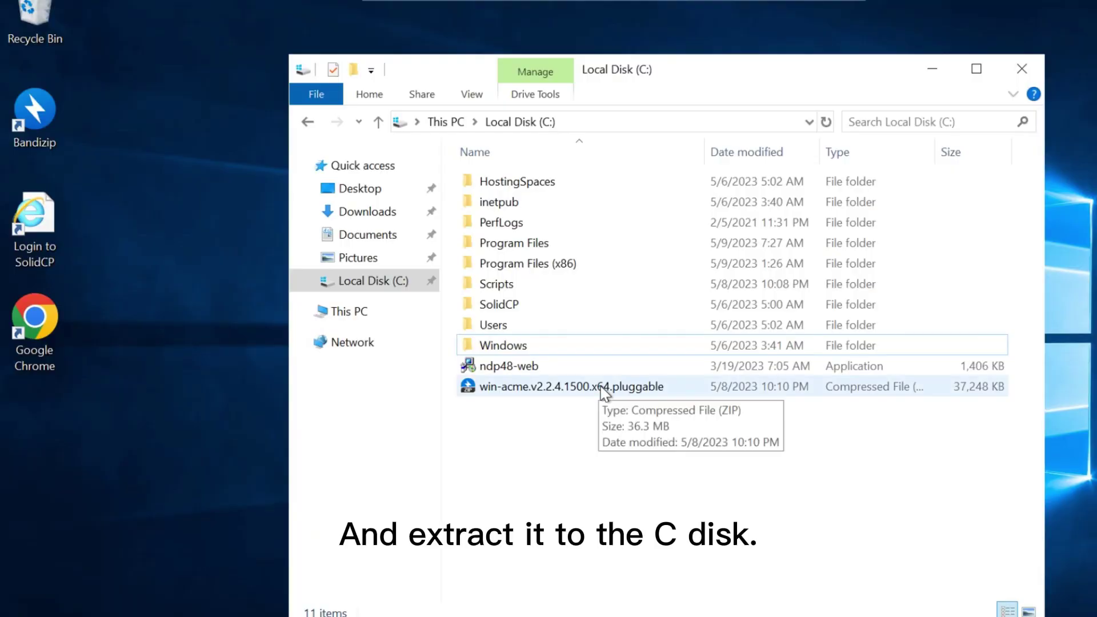
right_click(603, 393)
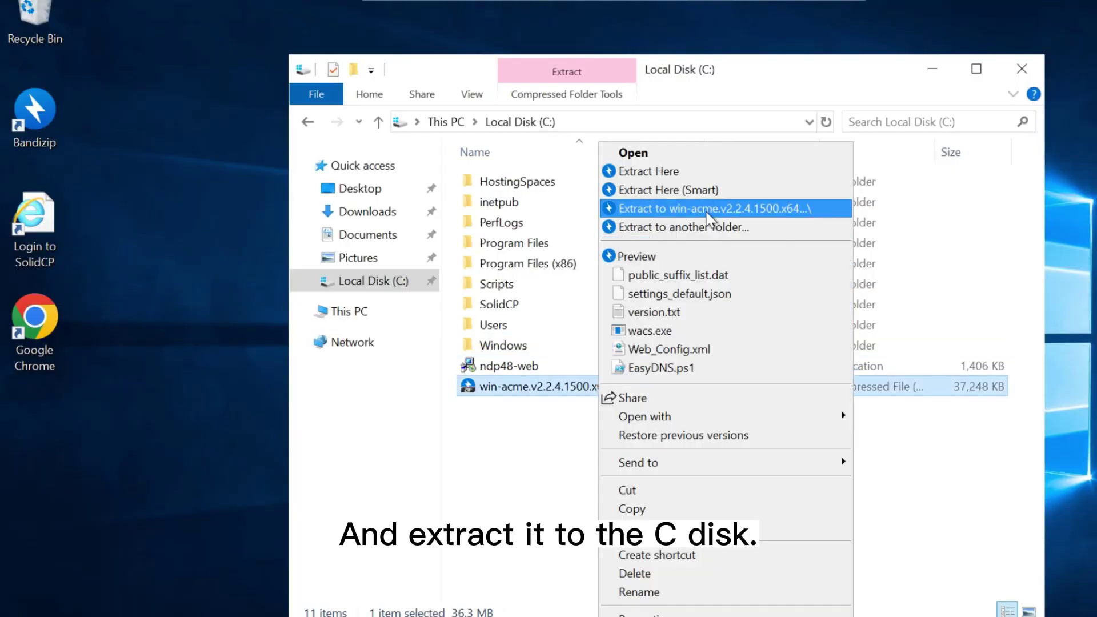
left_click(686, 208)
left_click(830, 511)
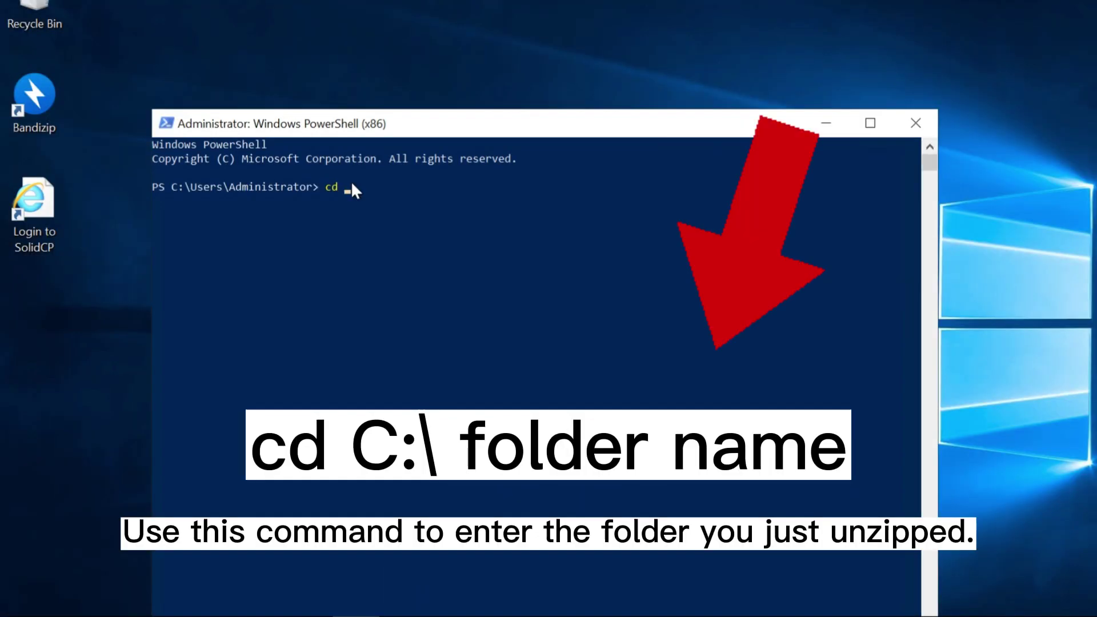
type("C:\\")
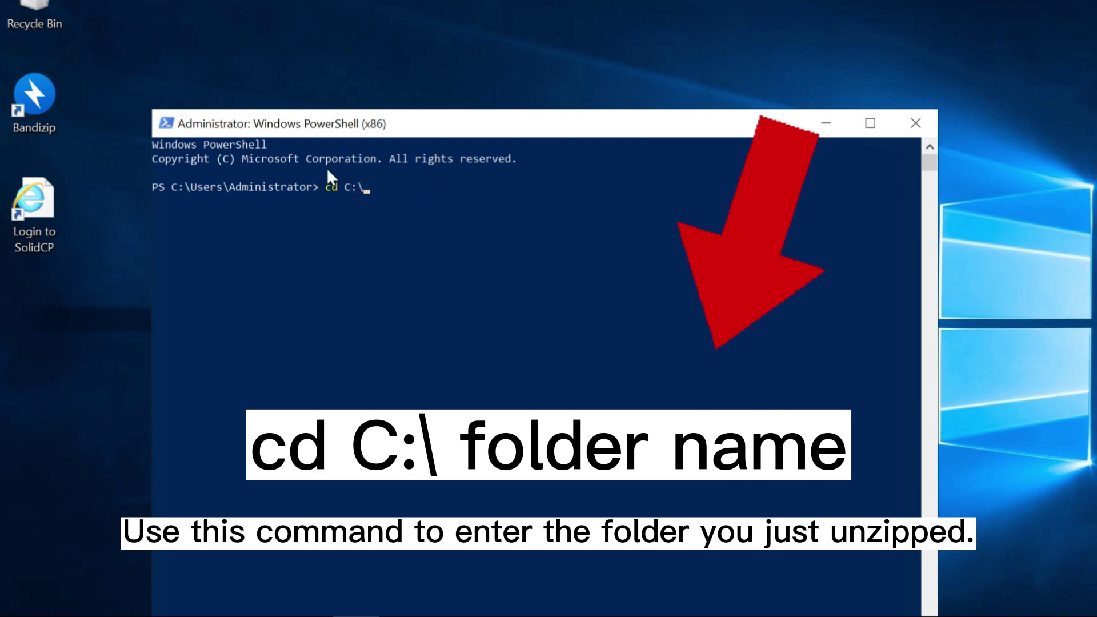
type("win-acme.v2.2.4.1500.x64.pluggable")
Step: Change PowerShell into C:\win-acme.v2.2.4.1500.x64.pluggable to run wacs.exe
key("Return")
type(".\\")
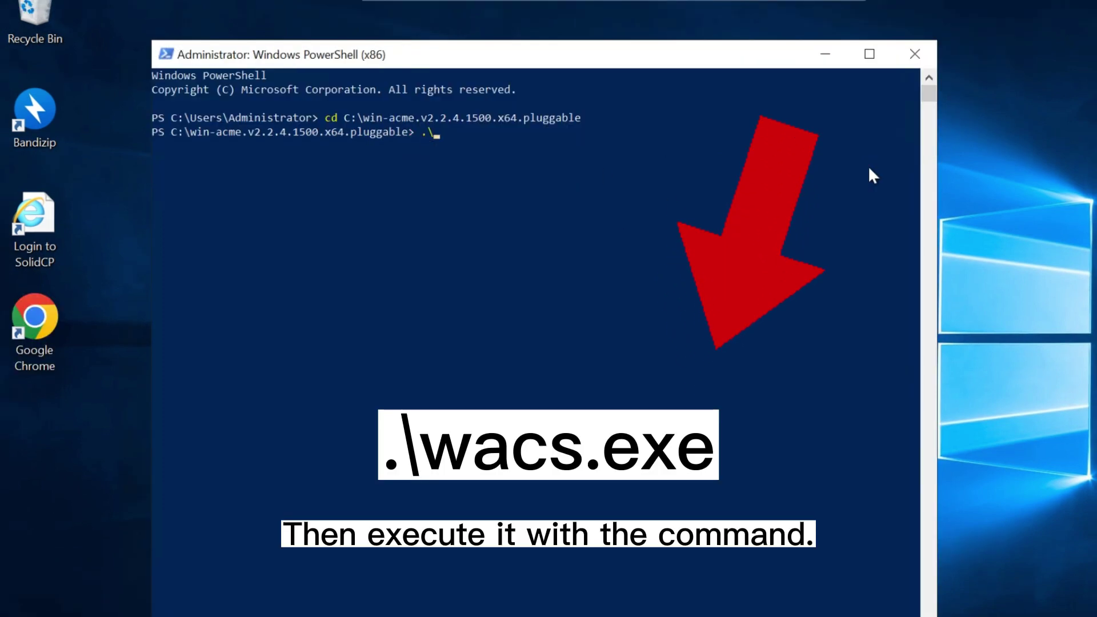
type("wacs.exe")
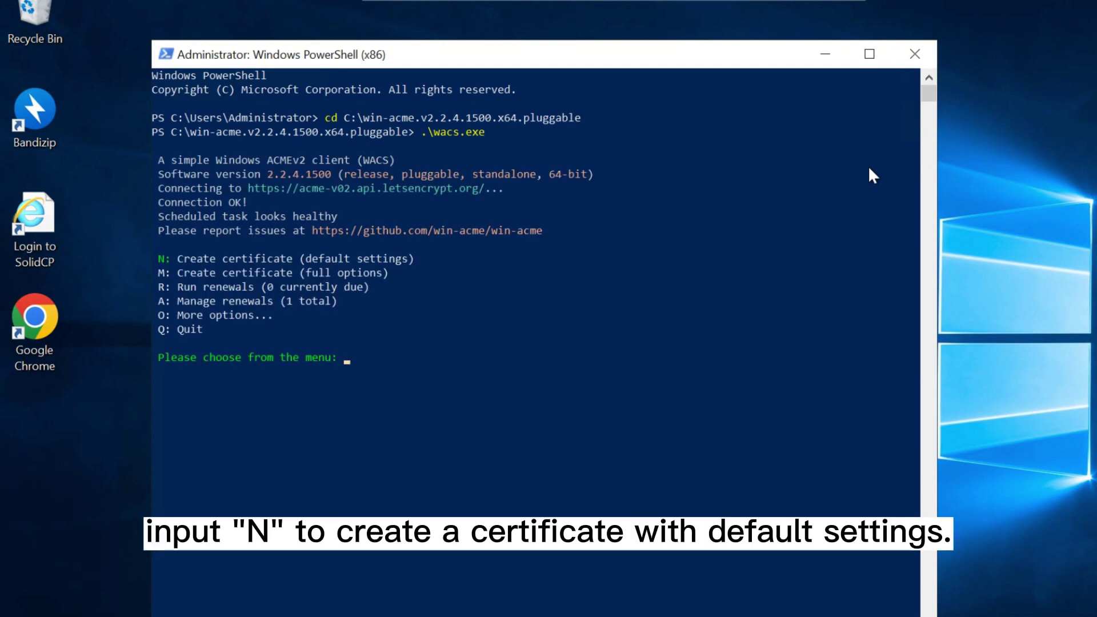
type("N")
Step: Create a default certificate for site 5, mari12.ml, with all bindings, confirming with yes
key("Return")
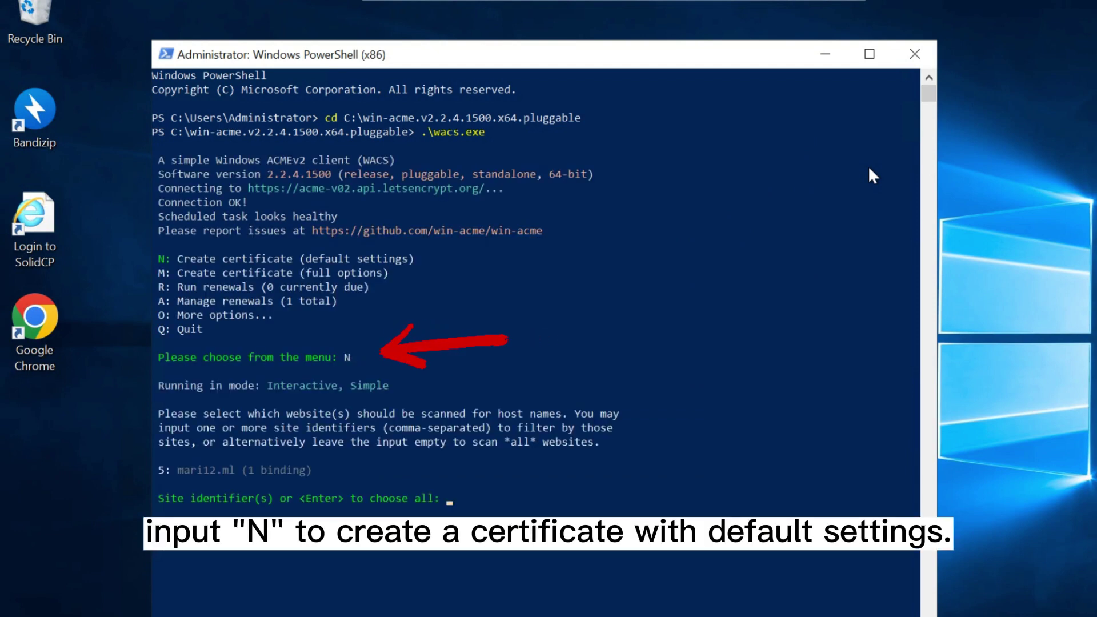
type("5")
key("Return")
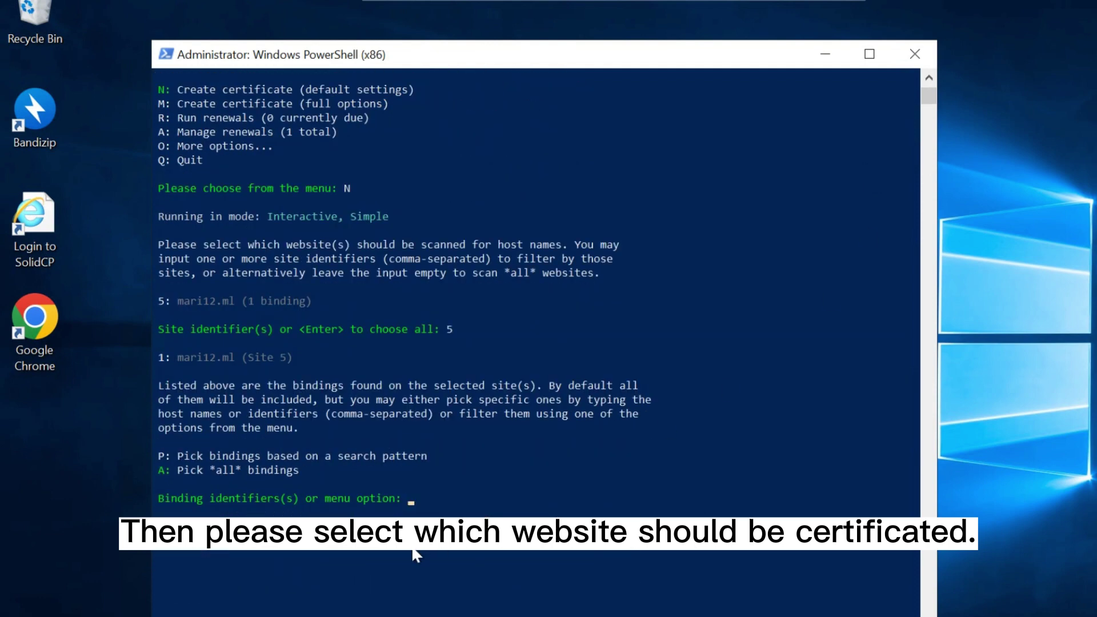
scroll(414, 555, "down", 1)
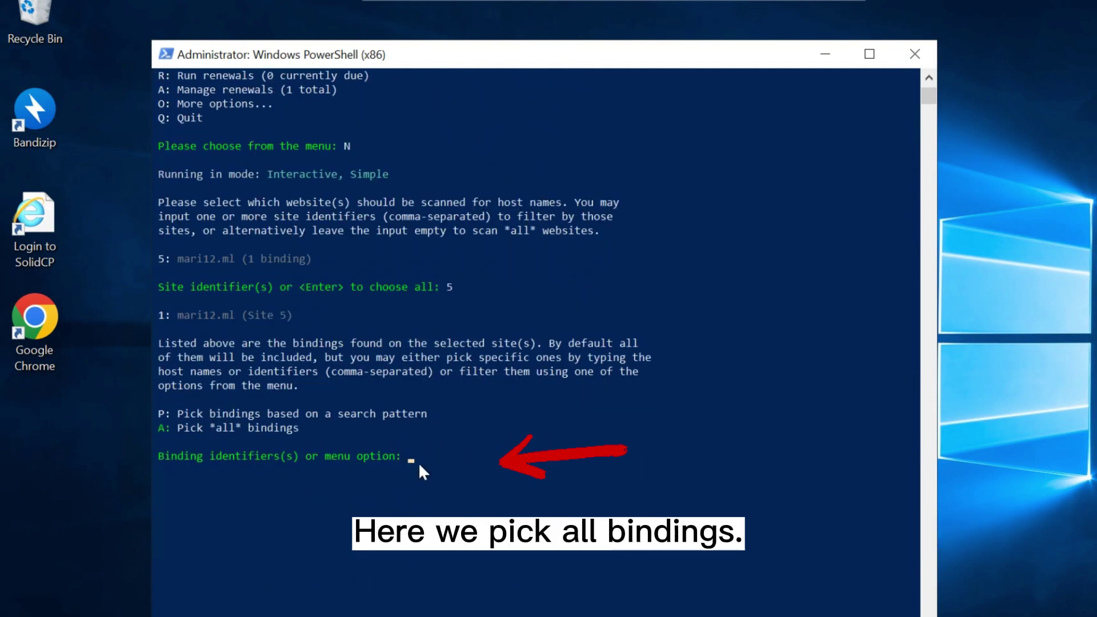
type("A")
key("Return")
key("y")
key("y")
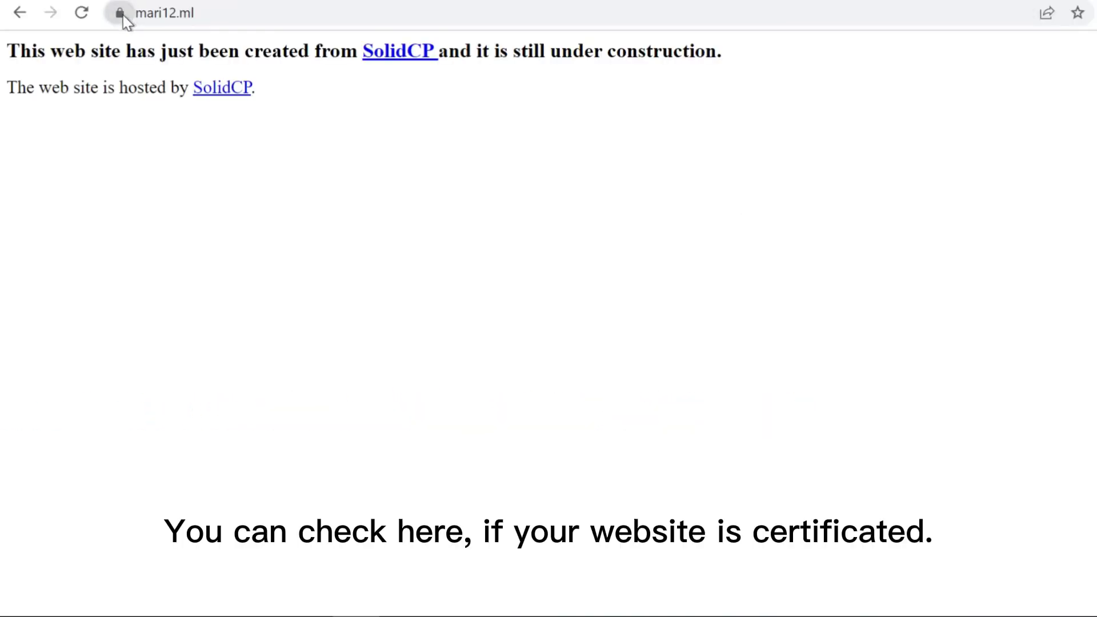
Step: Open mari12.ml's secure-connection details and certificate viewer from Chrome's lock icon
left_click(123, 15)
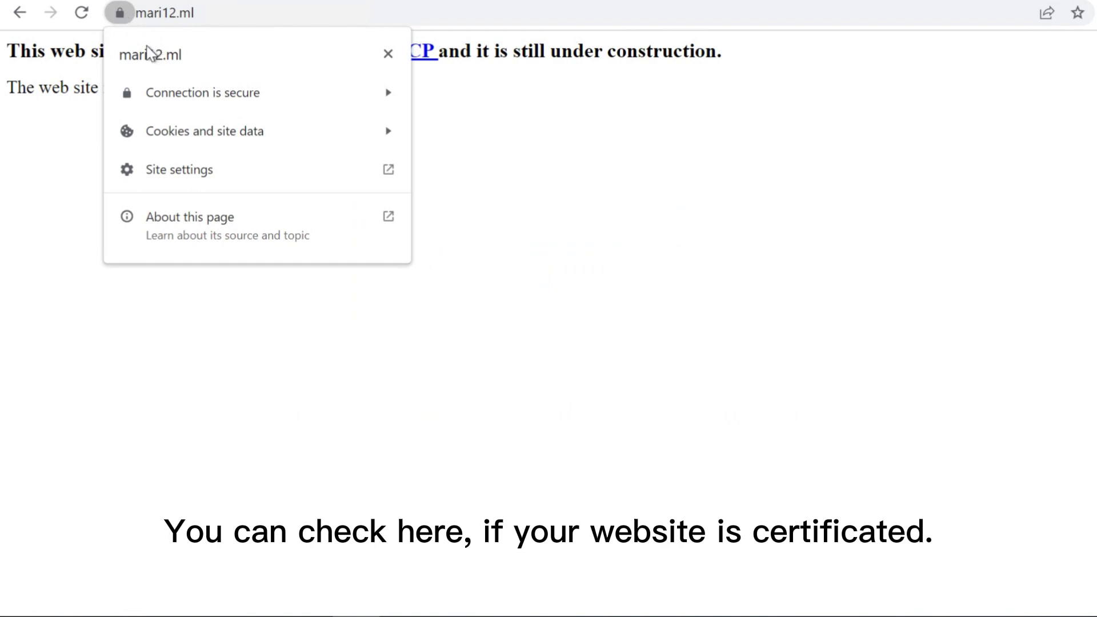
left_click(211, 107)
left_click(199, 216)
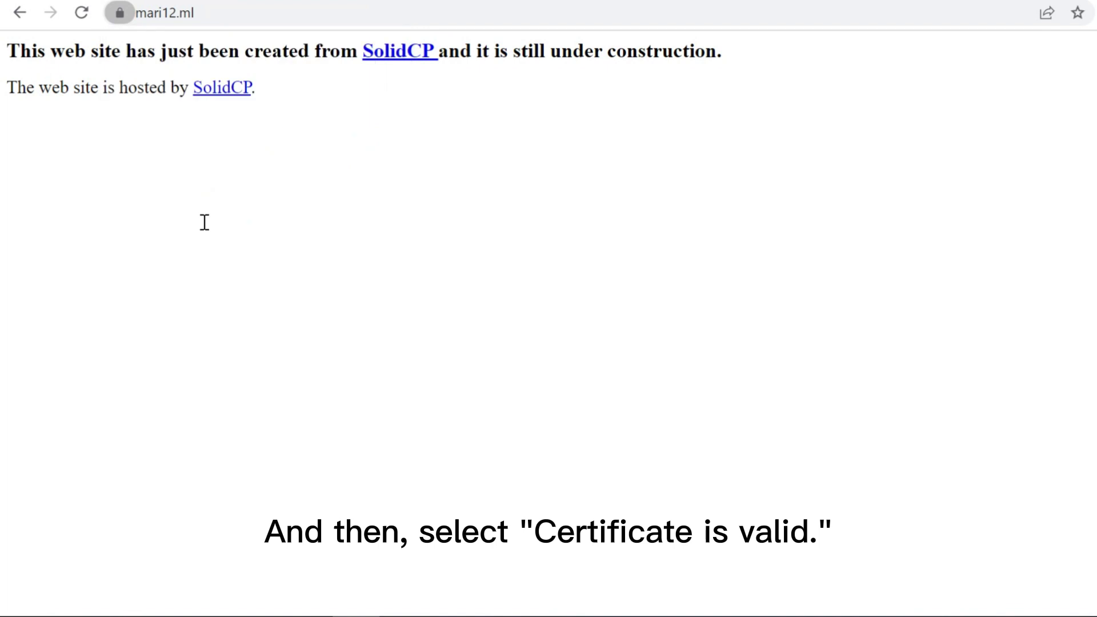